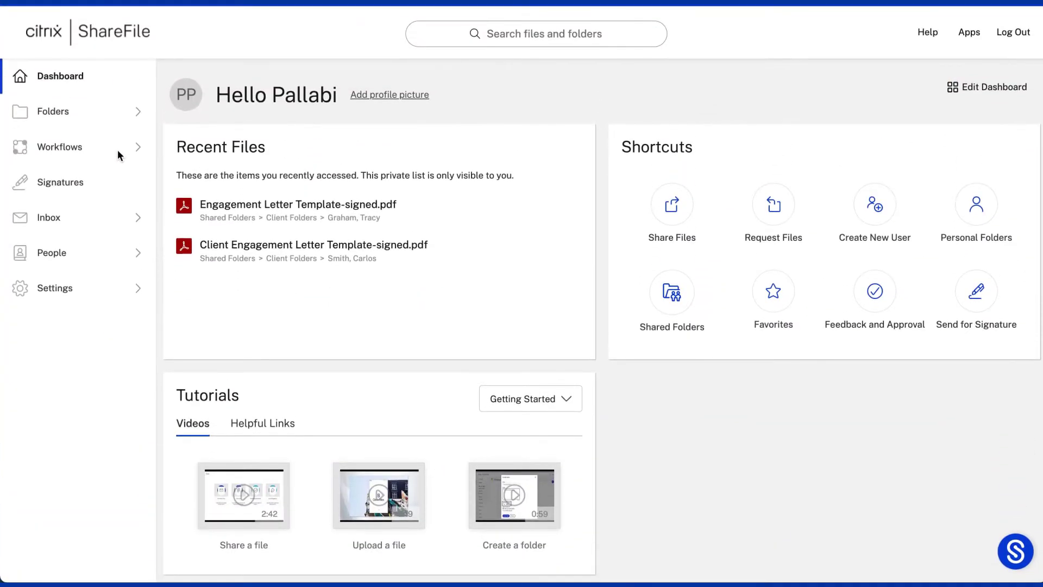
Open the Automated Workflows list and preview how Accelerated Agreements for Clients starts.
{"action": "left_click", "coordinate": [124, 151]}
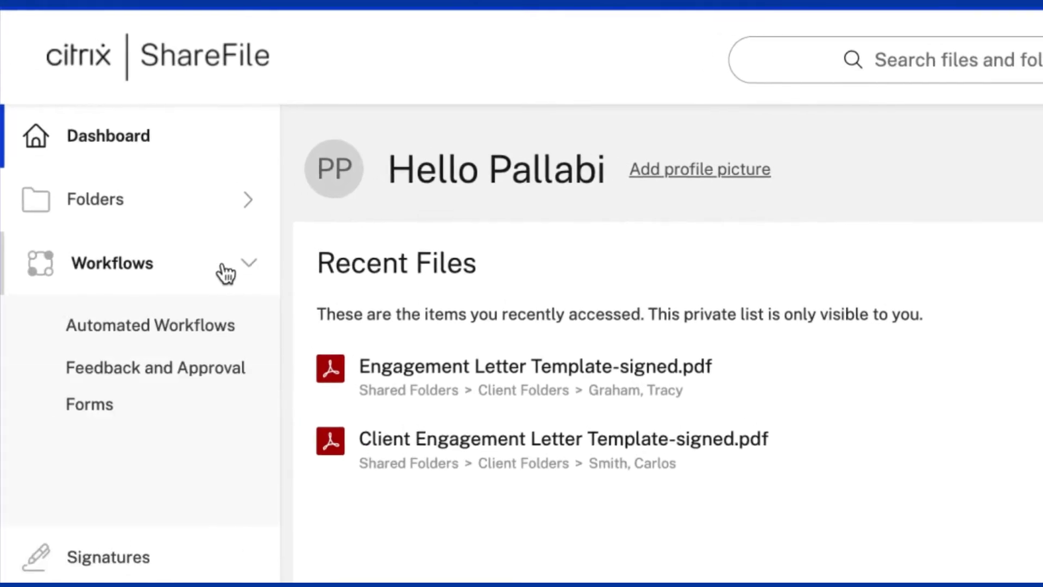
{"action": "left_click", "coordinate": [245, 327]}
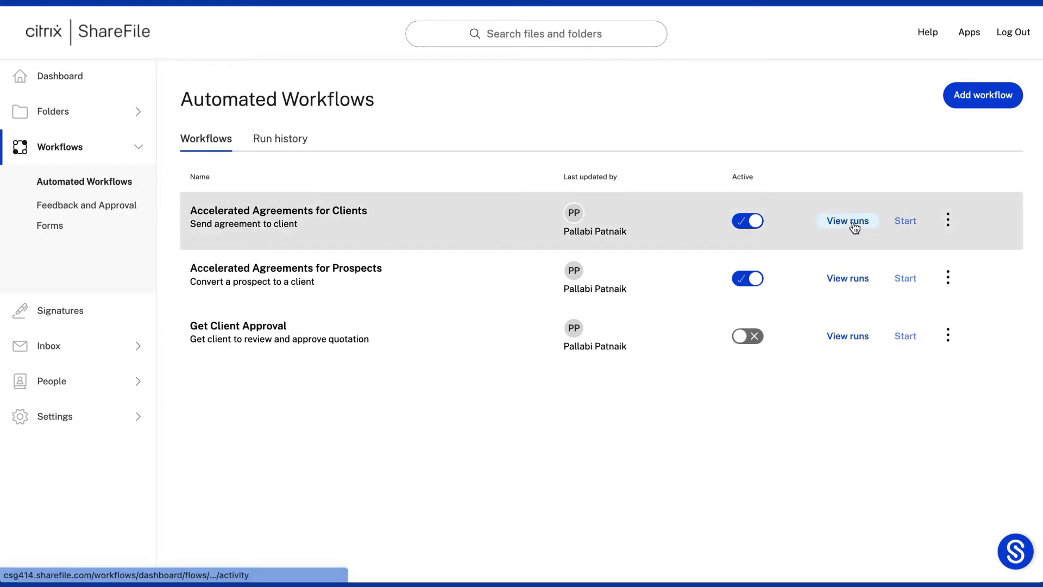
{"action": "left_click", "coordinate": [322, 210]}
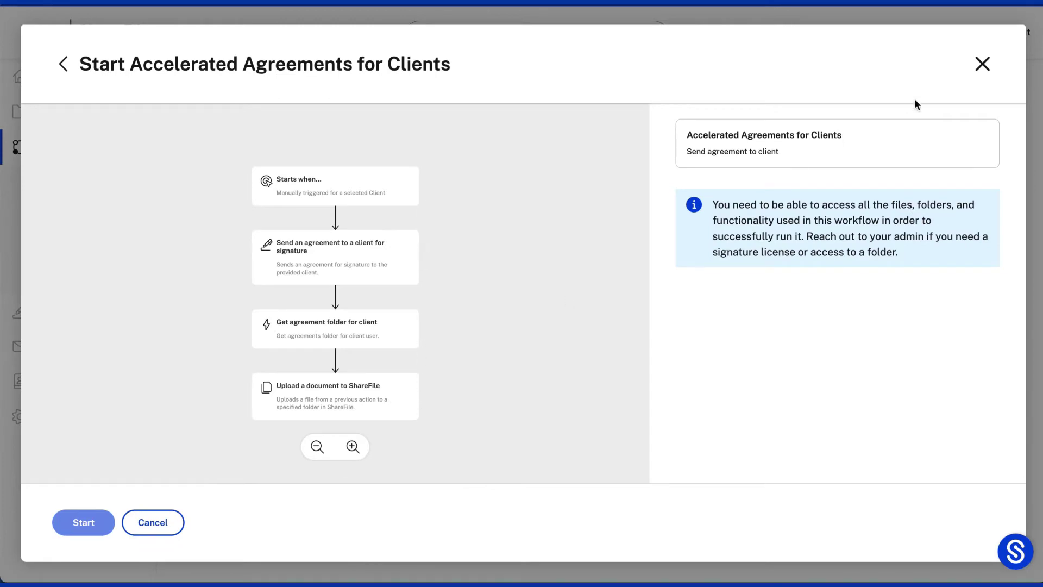
{"action": "left_click", "coordinate": [981, 64]}
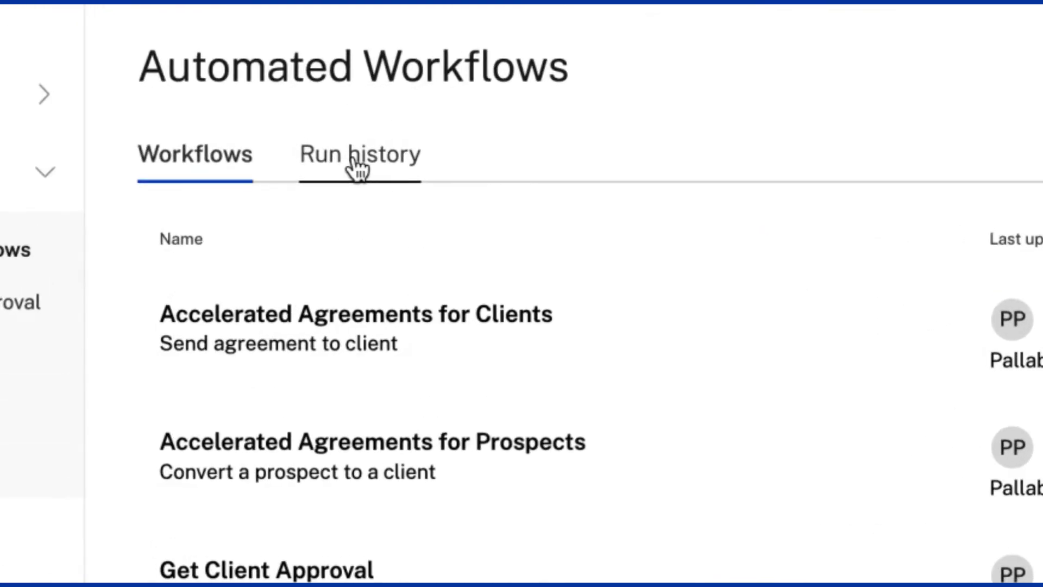
Check Run history, viewing one completed agreement run's details, then return to the Workflows list.
{"action": "left_click", "coordinate": [356, 163]}
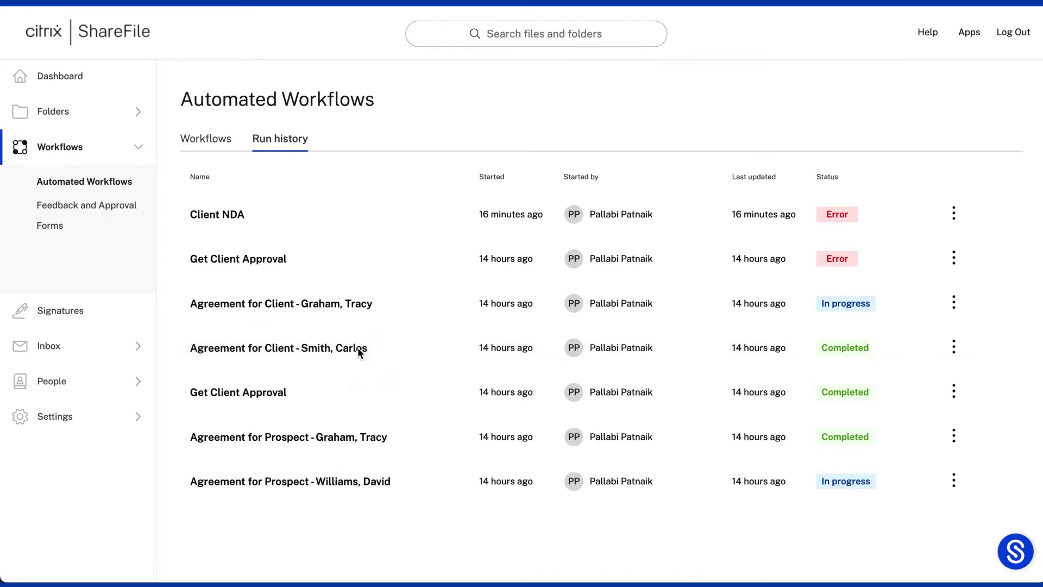
{"action": "left_click", "coordinate": [357, 347]}
{"action": "scroll", "coordinate": [560, 325], "scroll_direction": "down", "scroll_amount": 5}
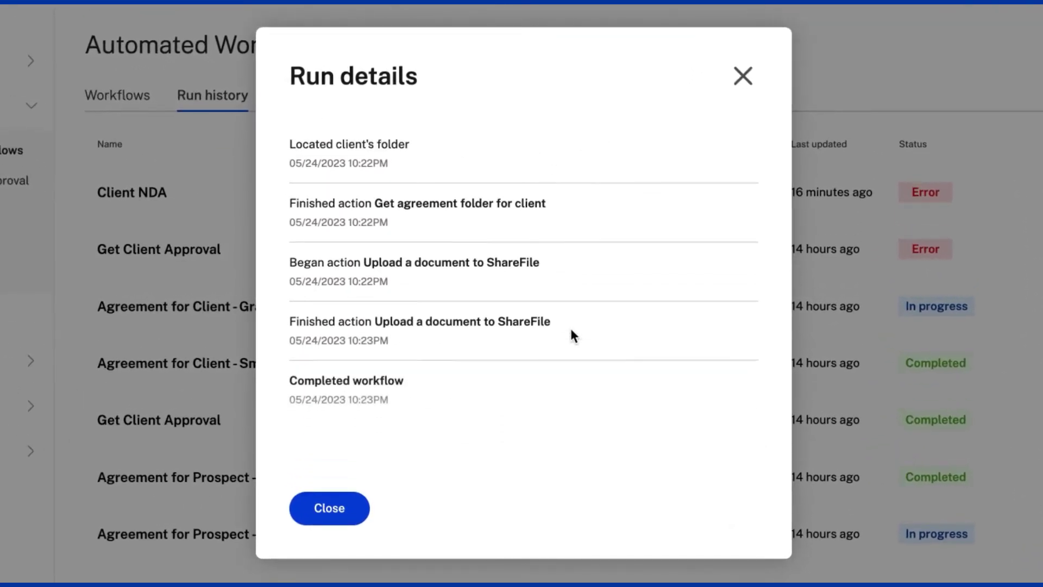
{"action": "left_click", "coordinate": [742, 76]}
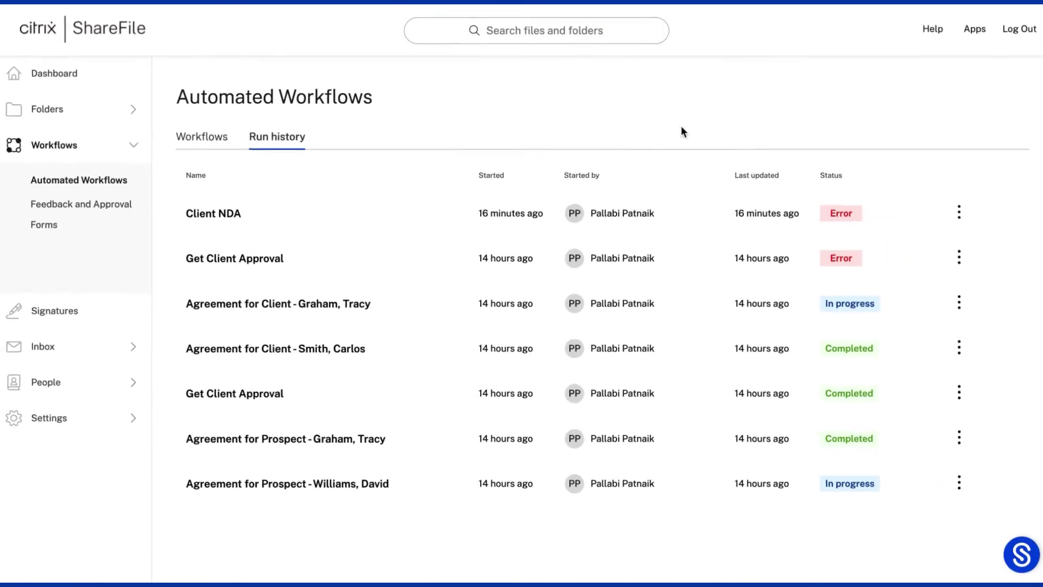
{"action": "left_click", "coordinate": [128, 97]}
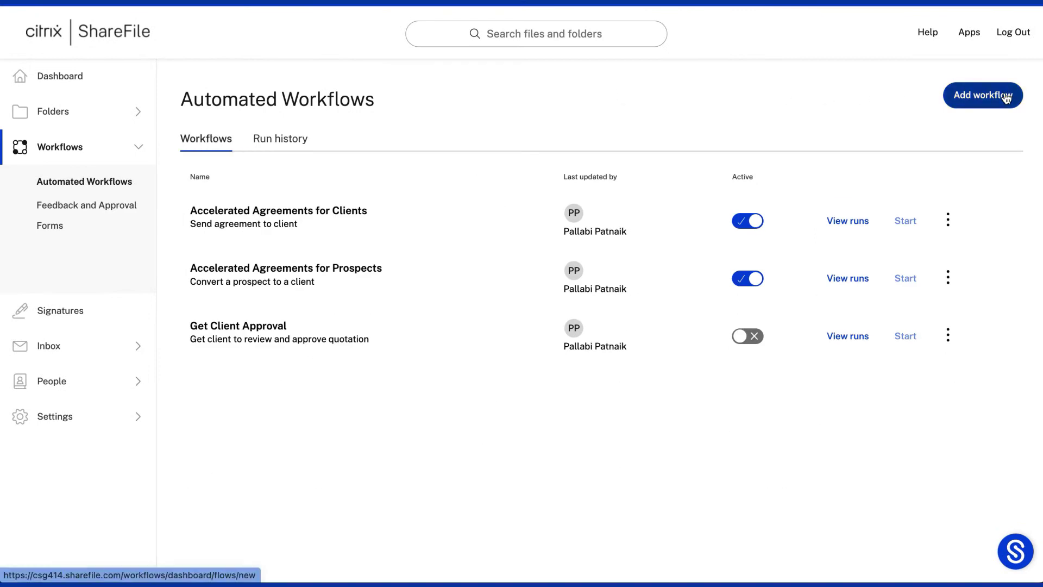
Create a workflow named 'Client NDA' described as 'Get NDA Signed by Client and Upload to ShareFile'.
{"action": "left_click", "coordinate": [993, 97]}
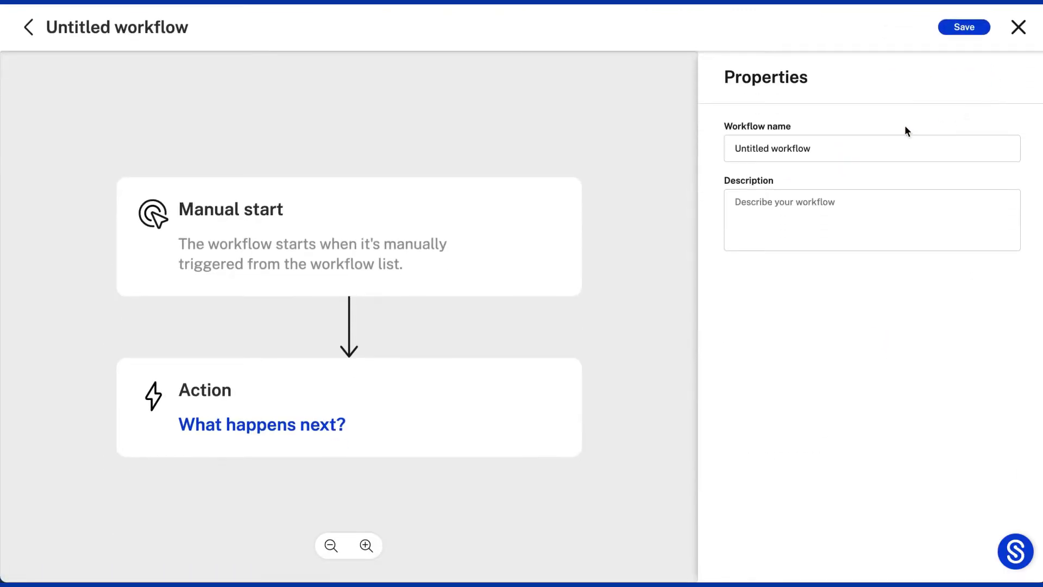
{"action": "left_click_drag", "start_coordinate": [834, 147], "coordinate": [728, 147]}
{"action": "type", "text": "Client NDA"}
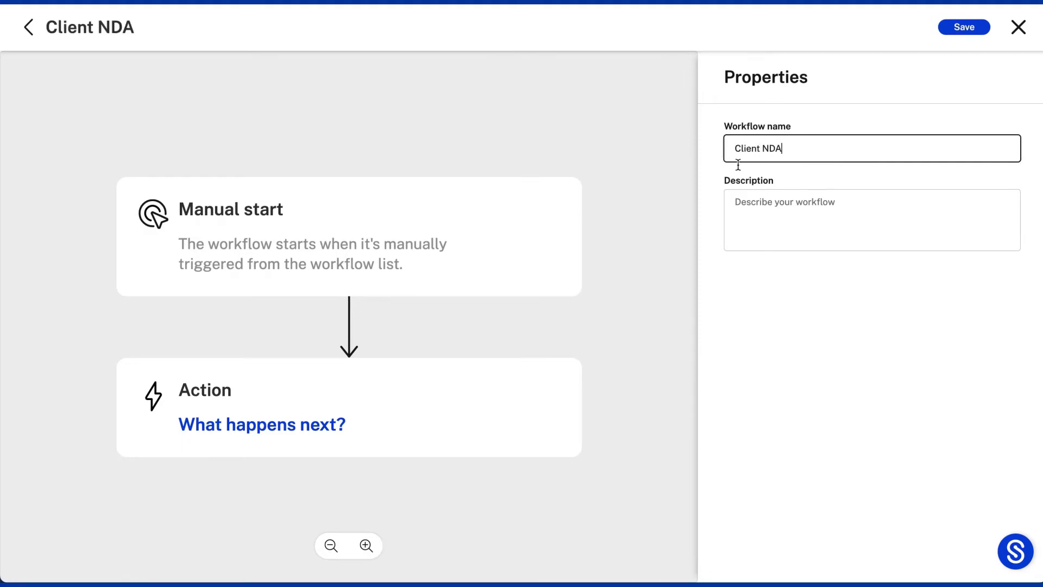
{"action": "left_click", "coordinate": [736, 200]}
{"action": "type", "text": "Get NDA Signed by Client and Upload to ShareFile"}
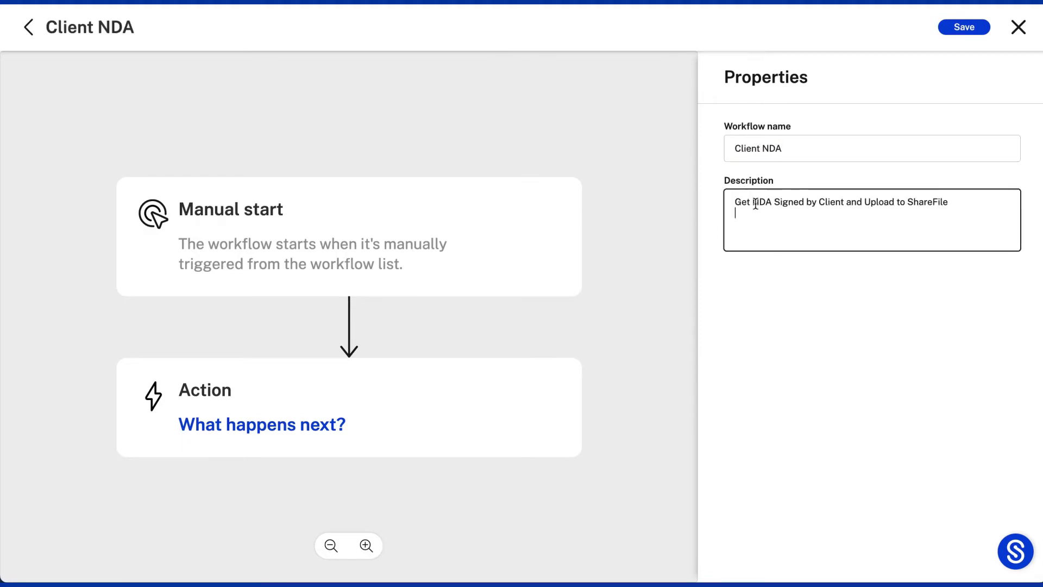
{"action": "key", "text": "BackSpace"}
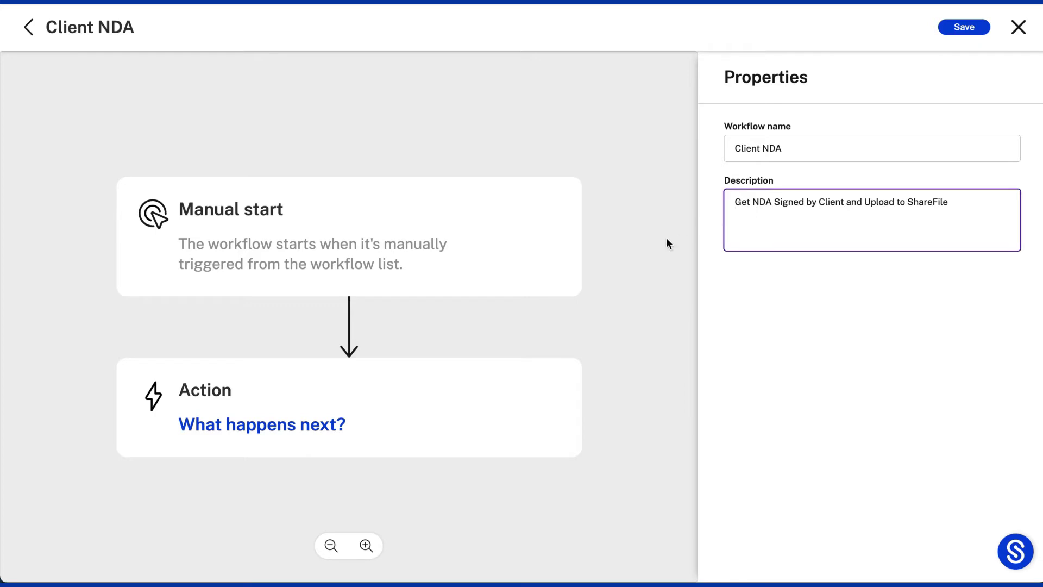
Add trigger variables Client Email ('Enter Email ID of client') and File Name ('Enter for the NDA Signed File').
{"action": "left_click", "coordinate": [473, 242]}
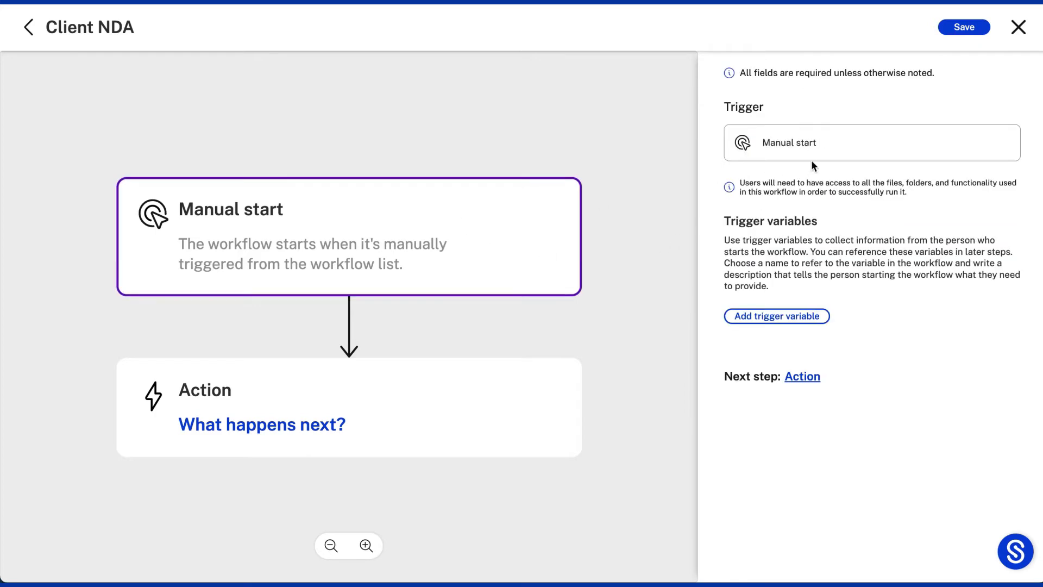
{"action": "left_click", "coordinate": [805, 313]}
{"action": "type", "text": "Client Email"}
{"action": "left_click", "coordinate": [913, 312]}
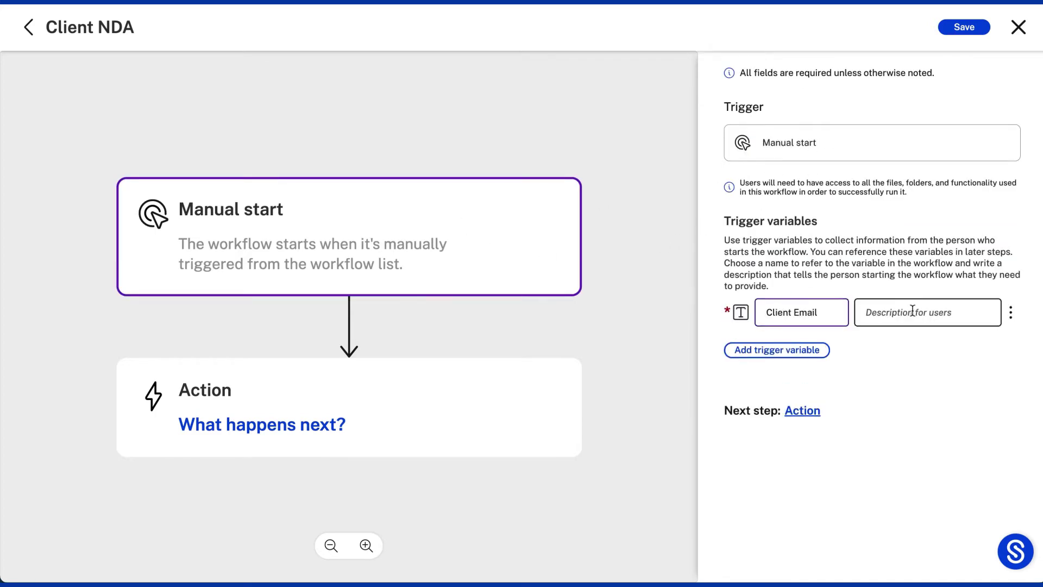
{"action": "type", "text": "Enter Email ID of"}
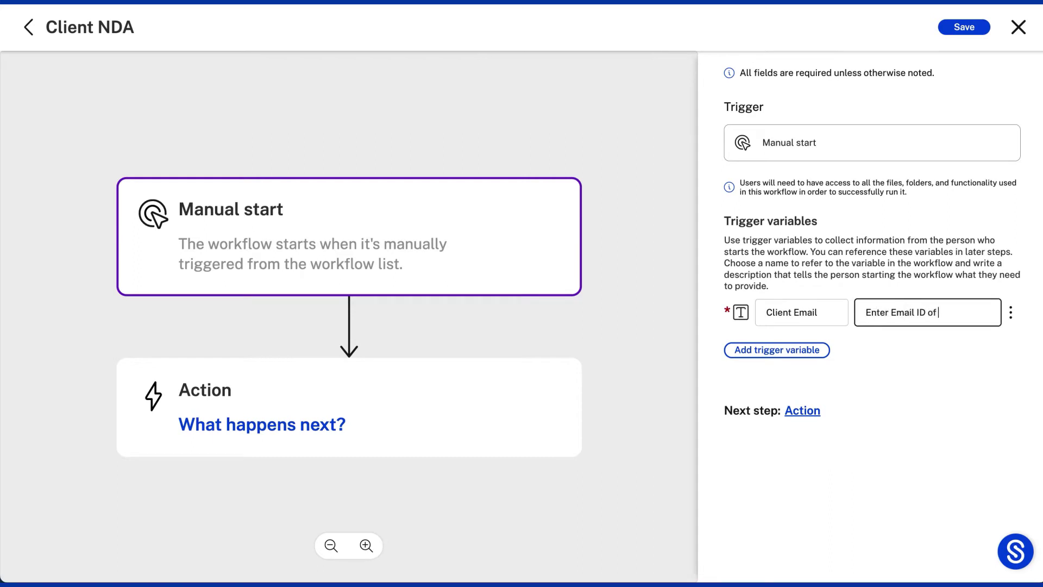
{"action": "type", "text": " client"}
{"action": "left_click", "coordinate": [804, 350]}
{"action": "type", "text": "File Name"}
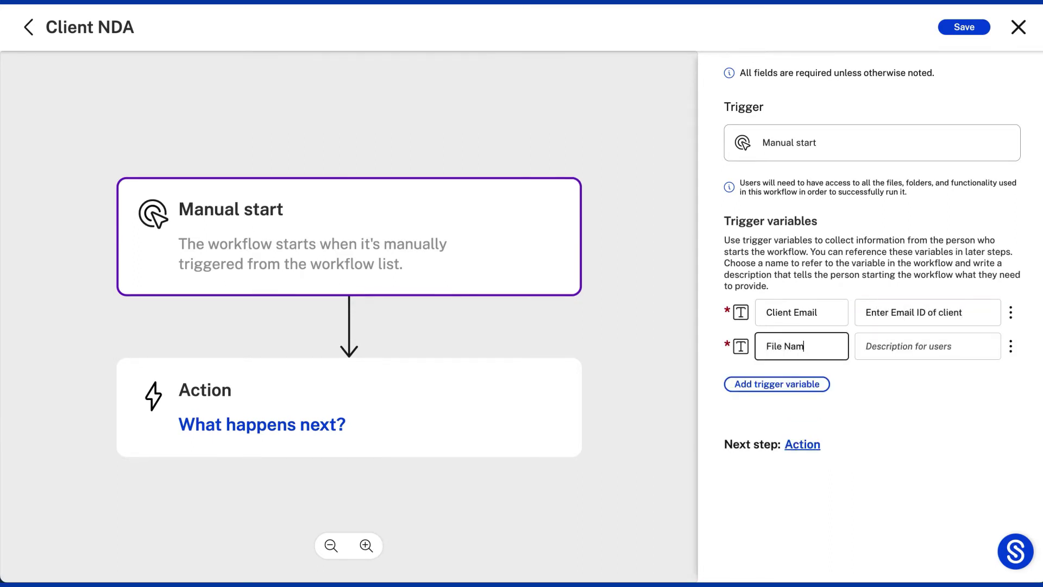
{"action": "left_click", "coordinate": [885, 344]}
{"action": "type", "text": "Enter for the"}
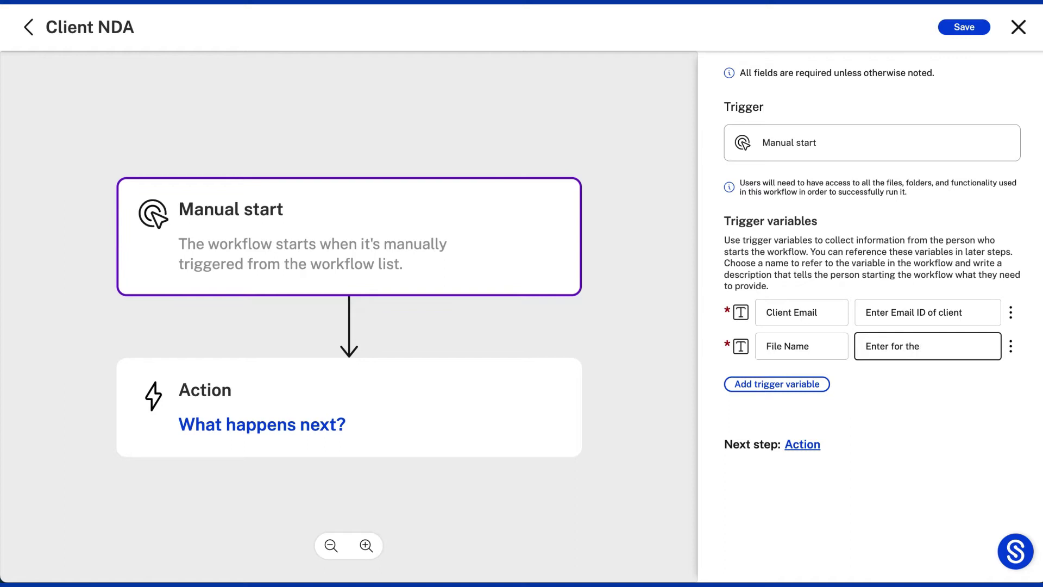
{"action": "type", "text": " NDA Signed File"}
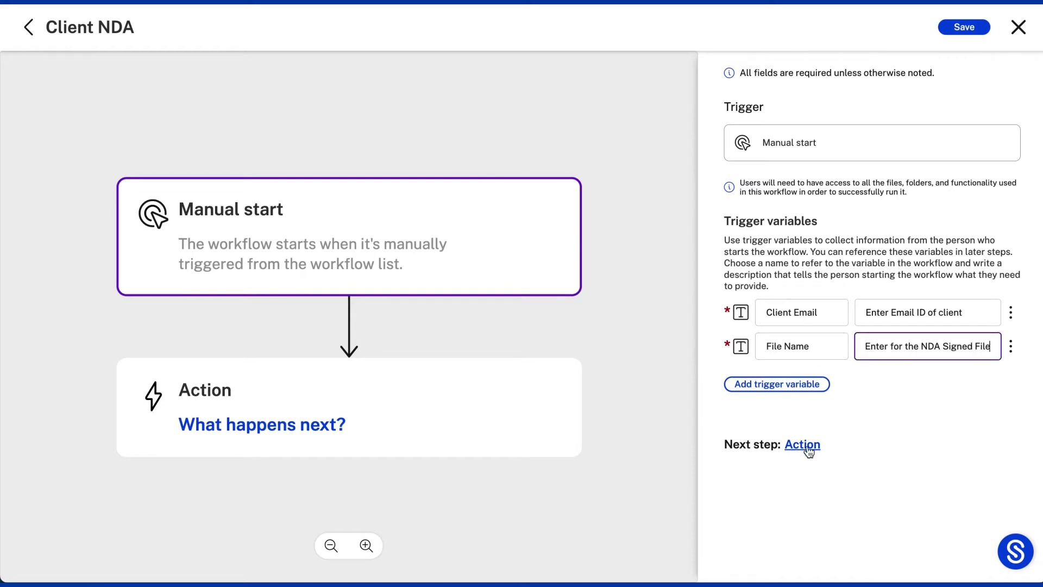
{"action": "left_click", "coordinate": [804, 445]}
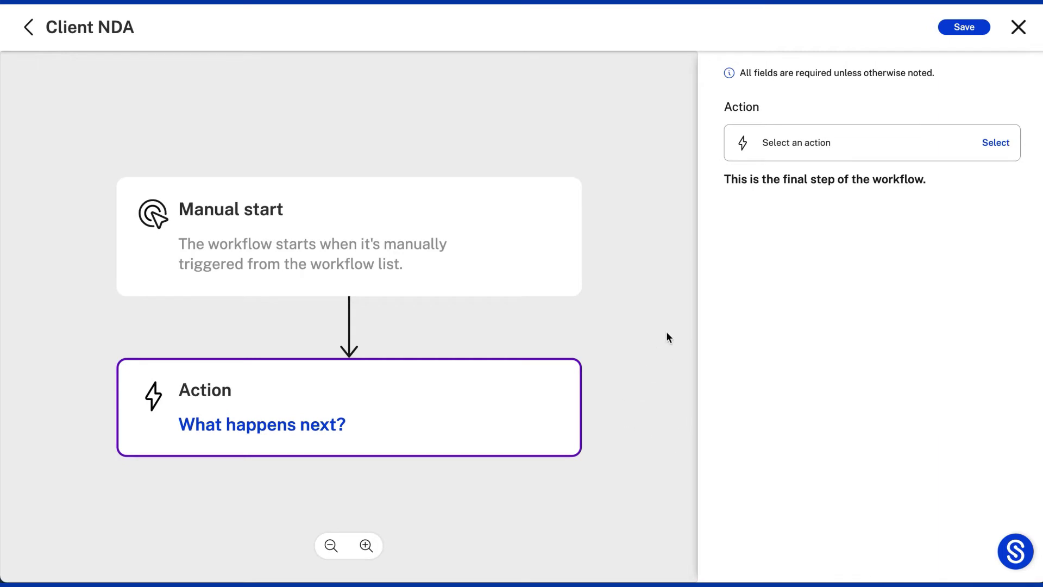
Make the action send the Non-Disclosure-Agreement-Template for signature.
{"action": "left_click", "coordinate": [1003, 146]}
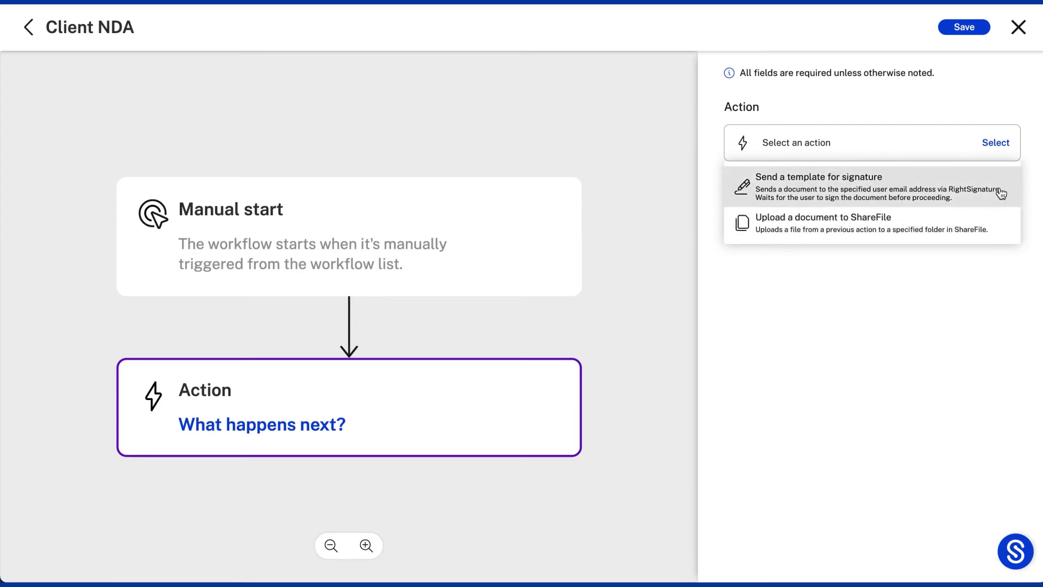
{"action": "left_click", "coordinate": [1002, 194]}
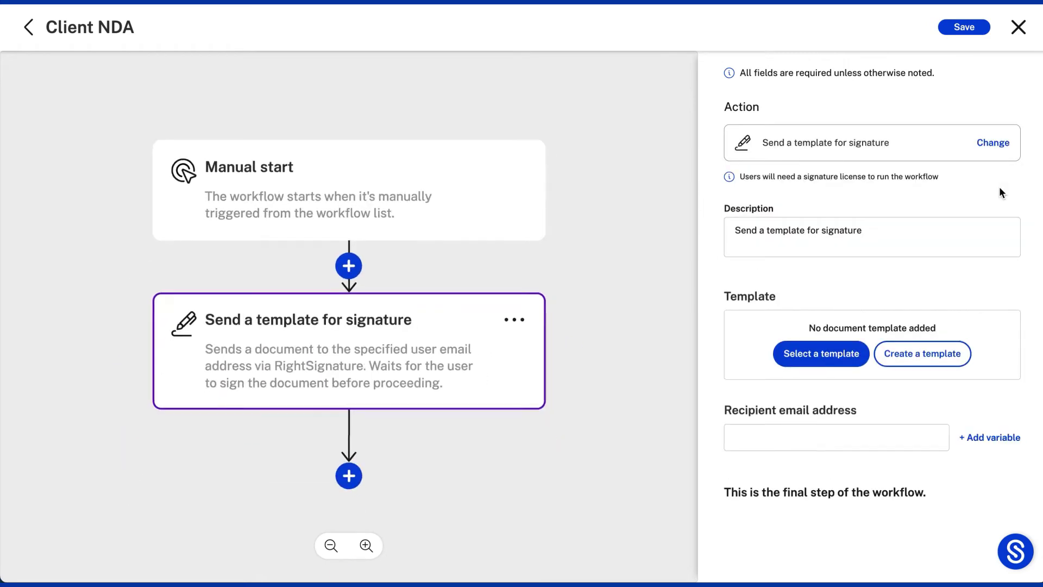
{"action": "left_click", "coordinate": [840, 355]}
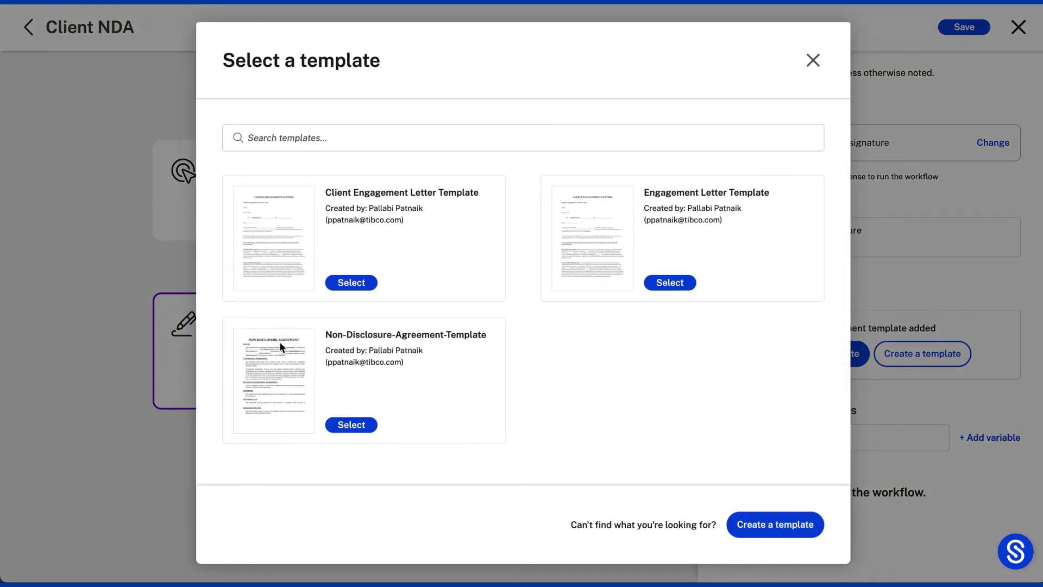
{"action": "left_click_drag", "start_coordinate": [326, 331], "coordinate": [485, 333]}
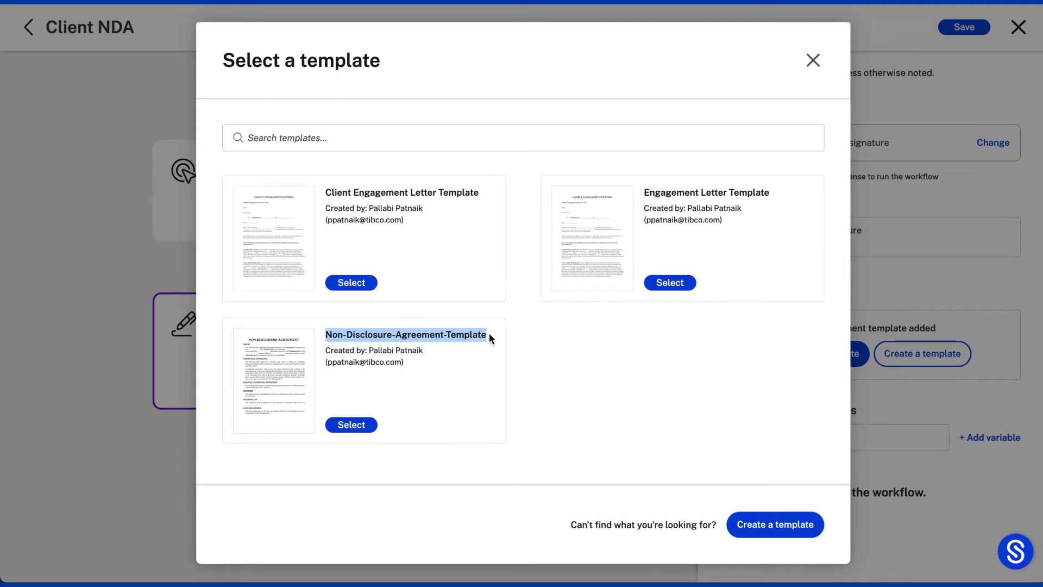
{"action": "left_click", "coordinate": [368, 426]}
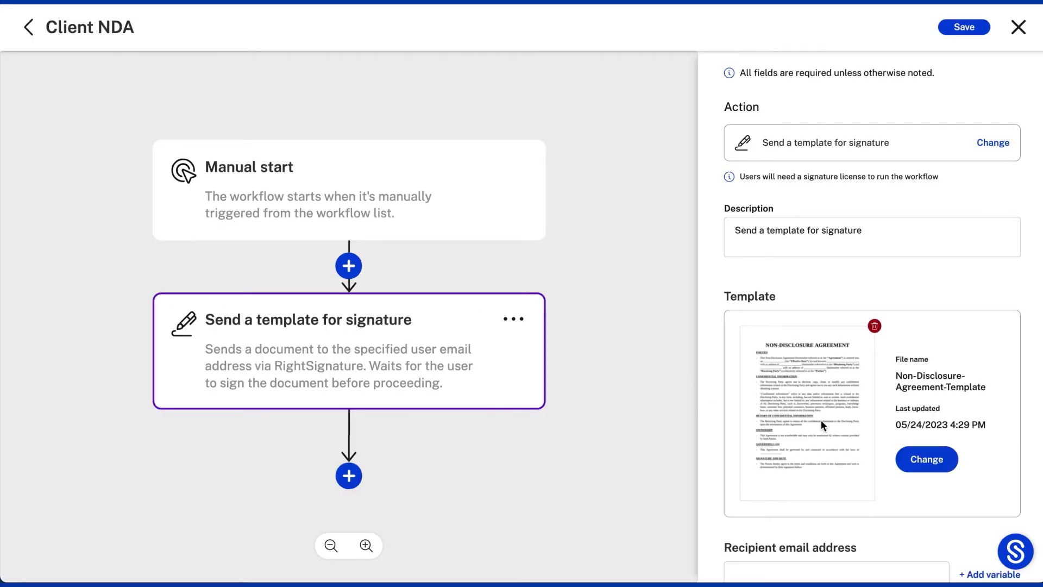
Set the recipient email address to the Client Email variable.
{"action": "scroll", "coordinate": [806, 432], "scroll_direction": "down", "scroll_amount": 2}
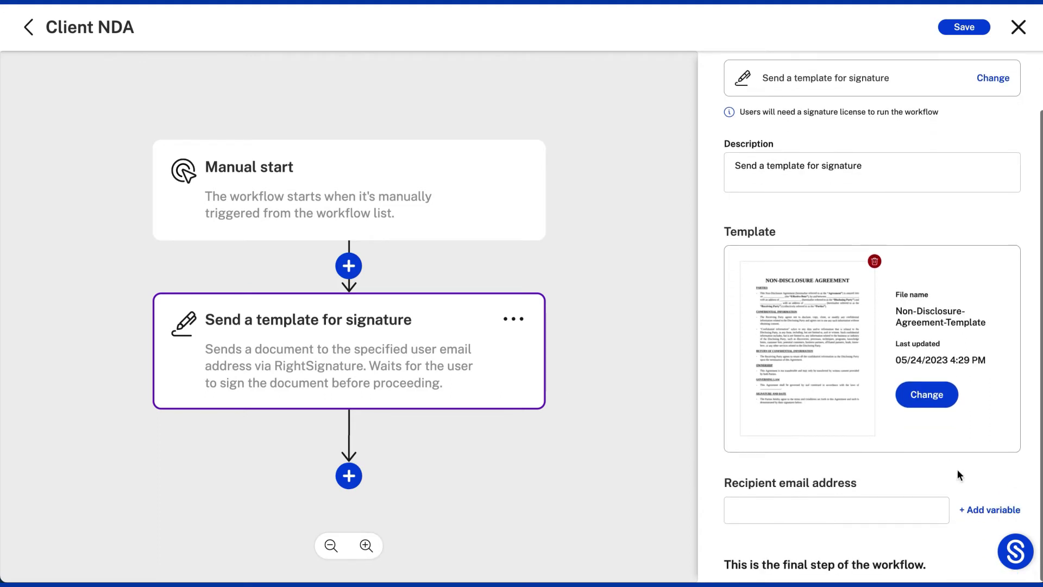
{"action": "left_click", "coordinate": [990, 515]}
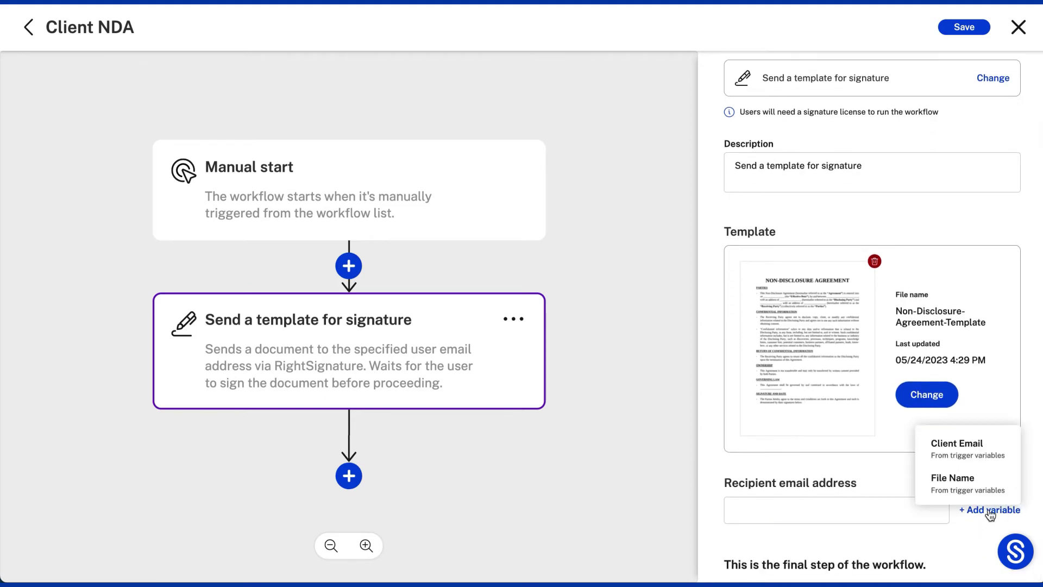
{"action": "left_click", "coordinate": [988, 455]}
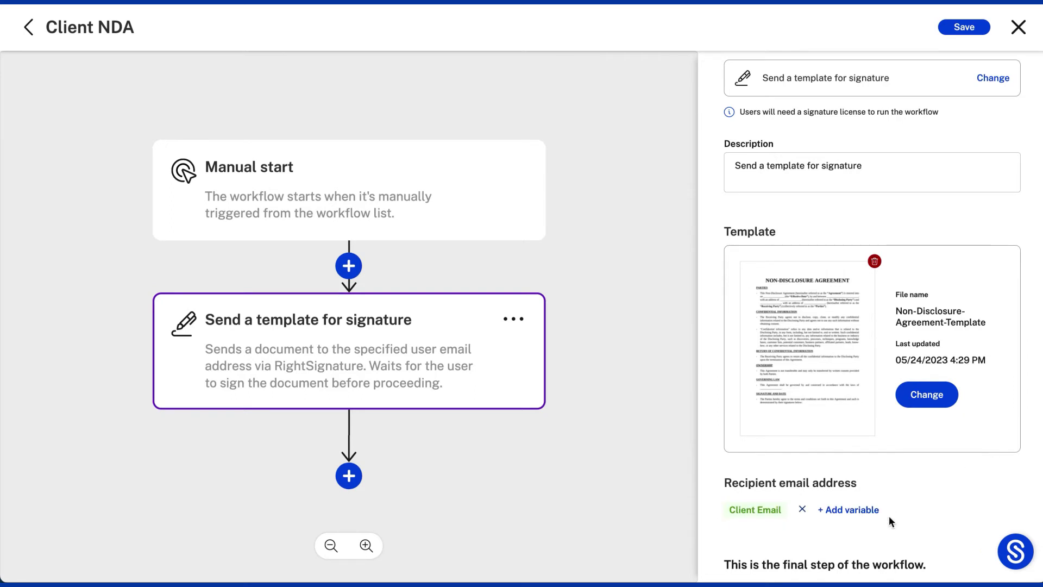
Add an 'Upload a document to ShareFile' step for the Signed Document, named by the File Name variable.
{"action": "left_click", "coordinate": [349, 476]}
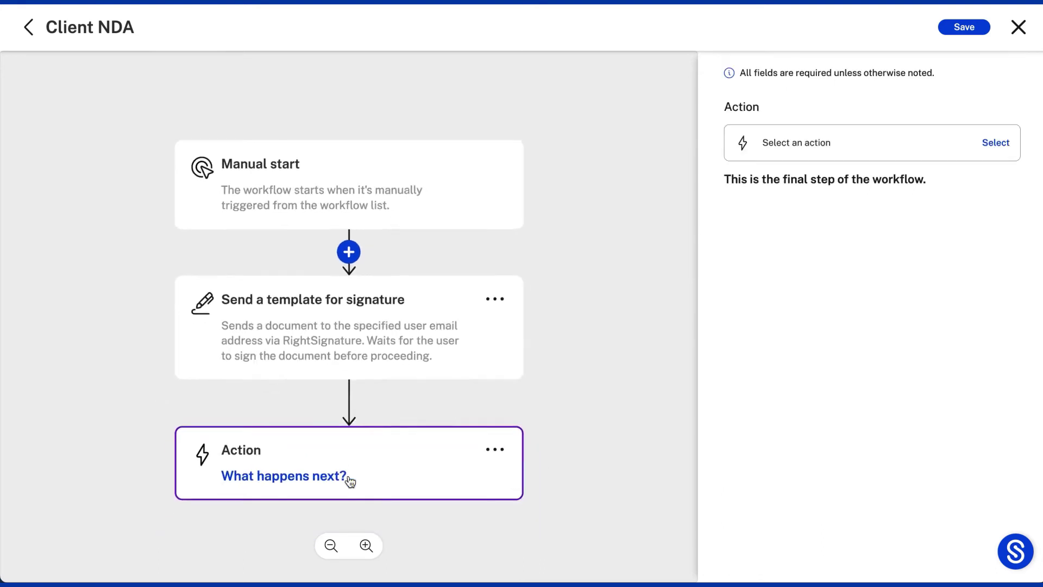
{"action": "left_click", "coordinate": [1001, 144]}
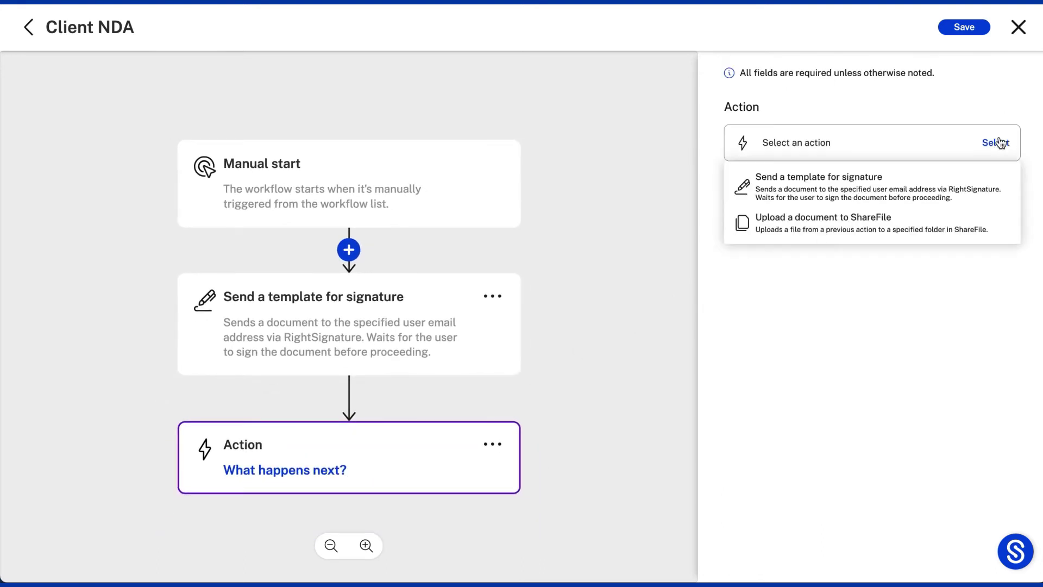
{"action": "left_click", "coordinate": [994, 225]}
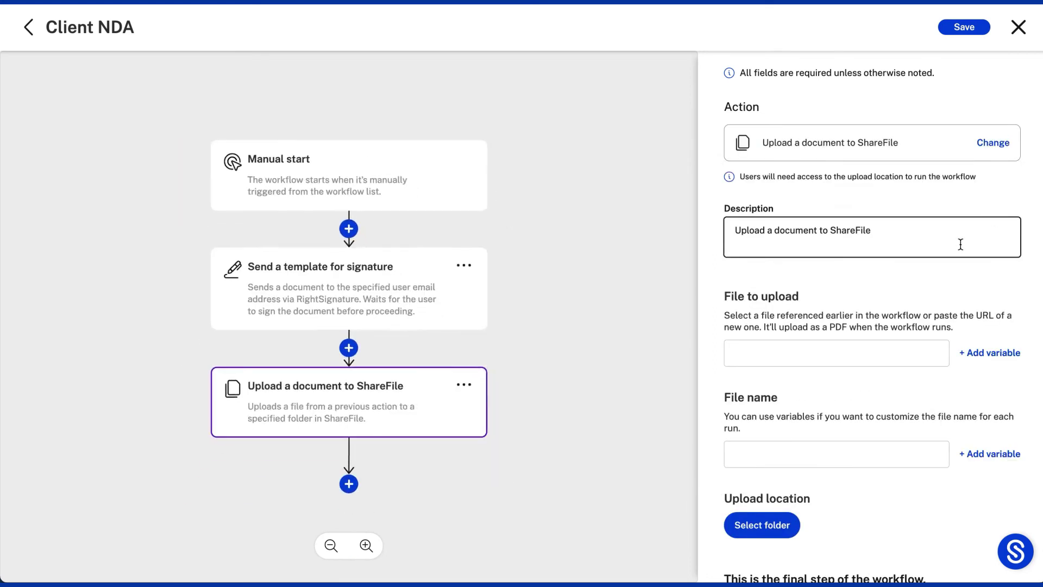
{"action": "left_click", "coordinate": [979, 356]}
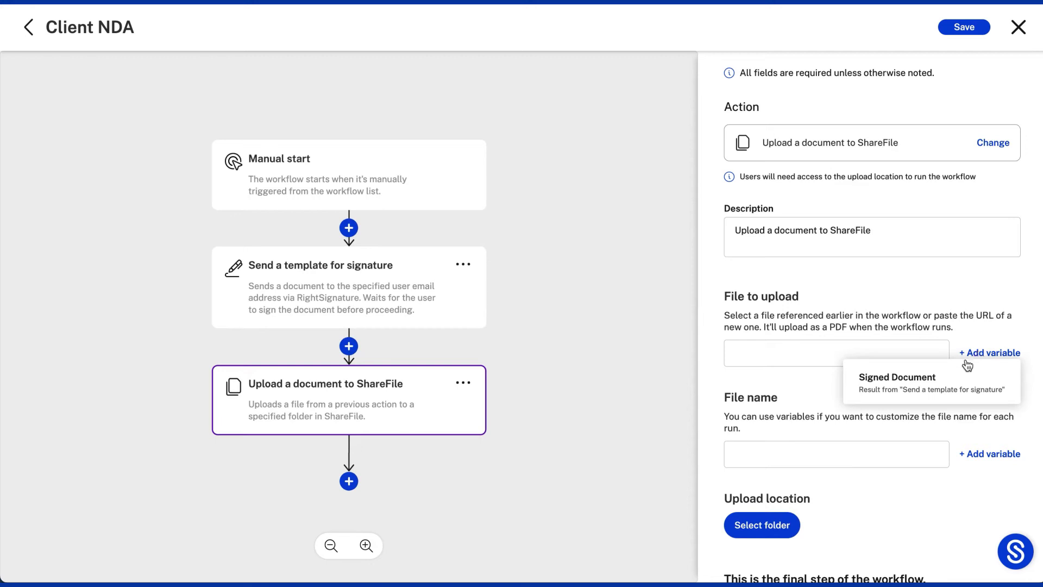
{"action": "left_click", "coordinate": [947, 385]}
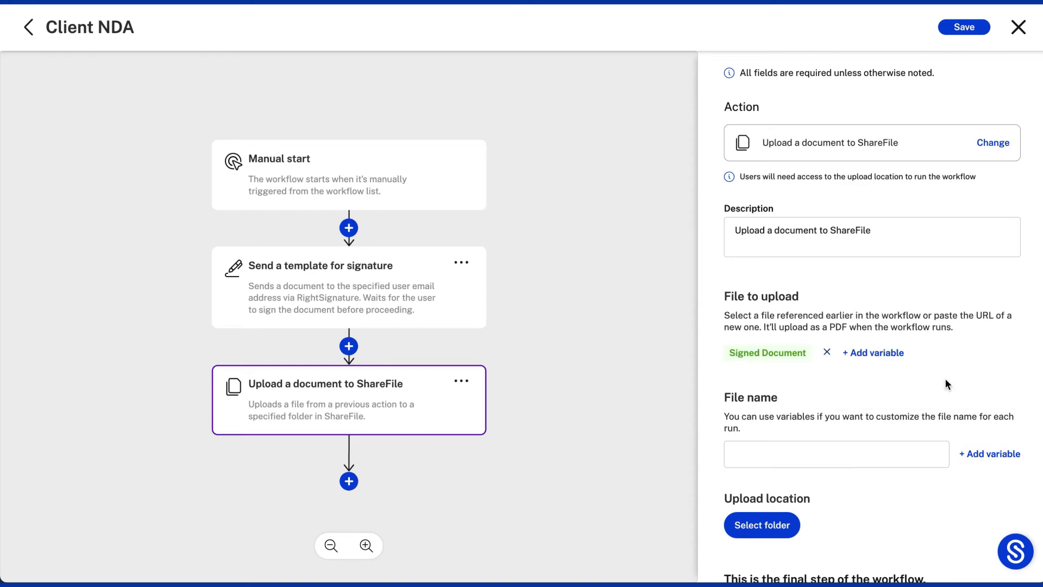
{"action": "left_click", "coordinate": [987, 459]}
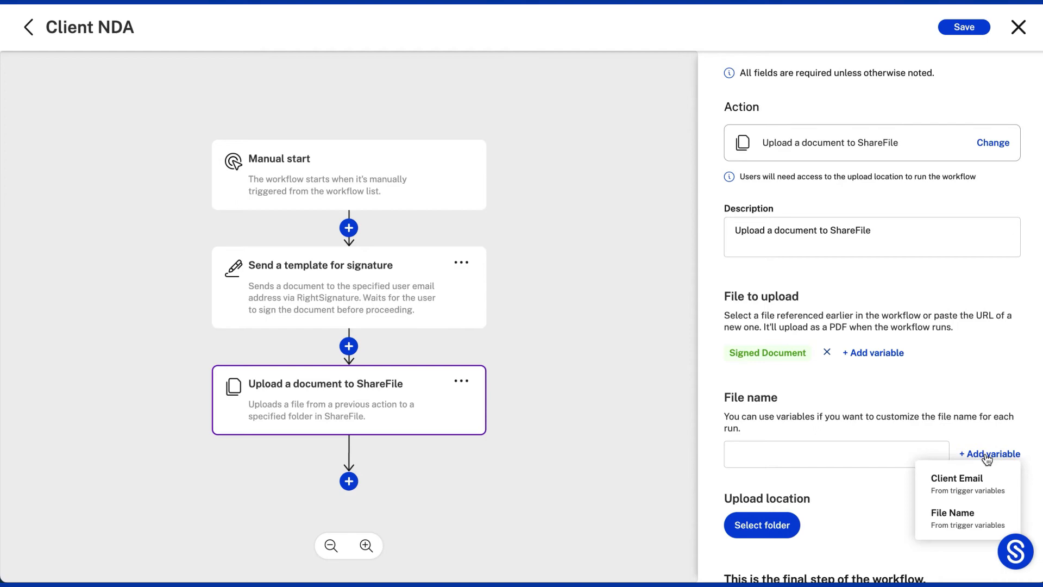
{"action": "left_click", "coordinate": [970, 518]}
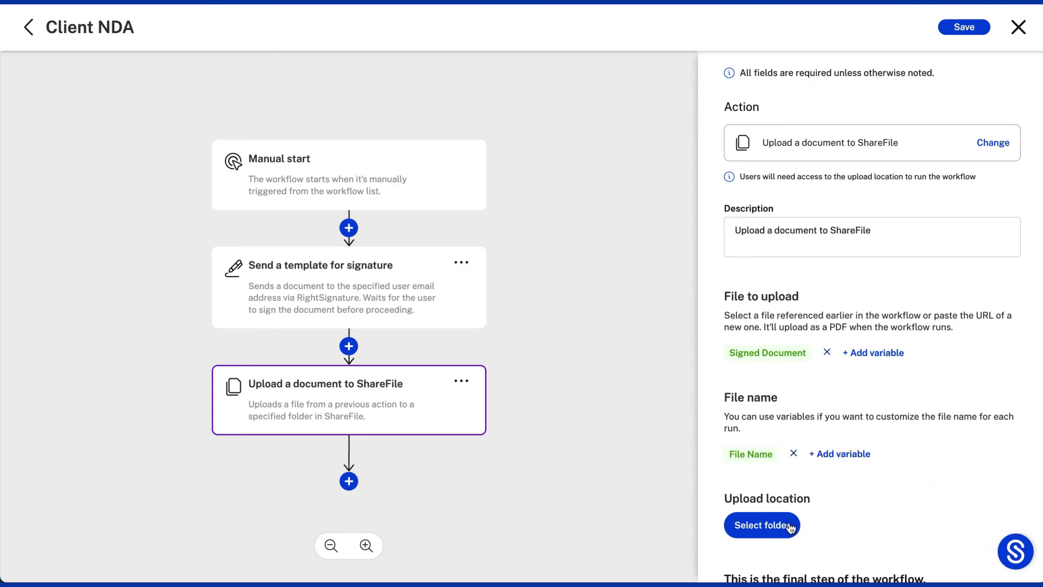
Set the upload folder to Shared Folders > Client NDAs and save the workflow.
{"action": "left_click", "coordinate": [766, 525]}
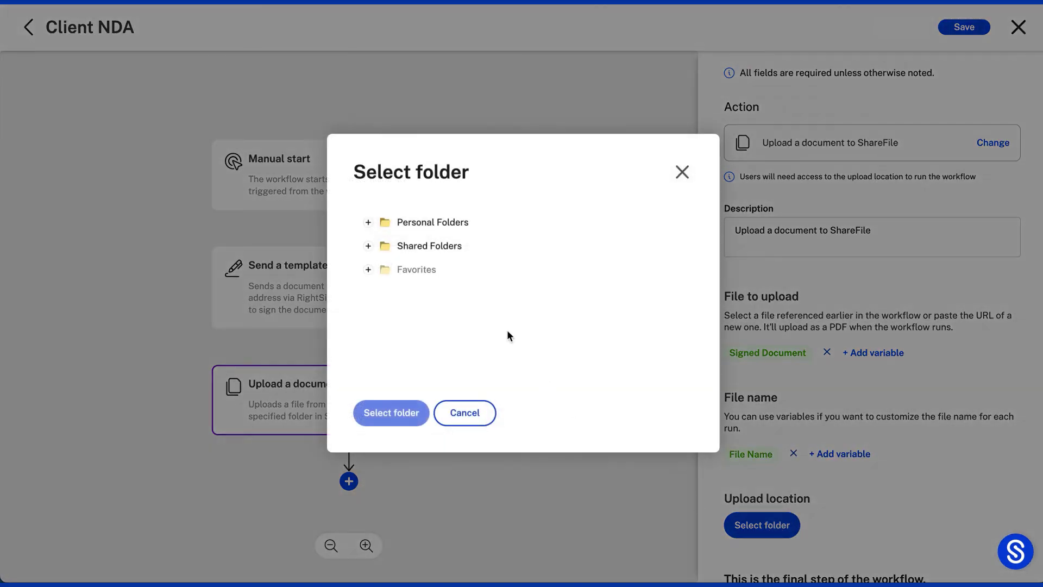
{"action": "left_click", "coordinate": [368, 246]}
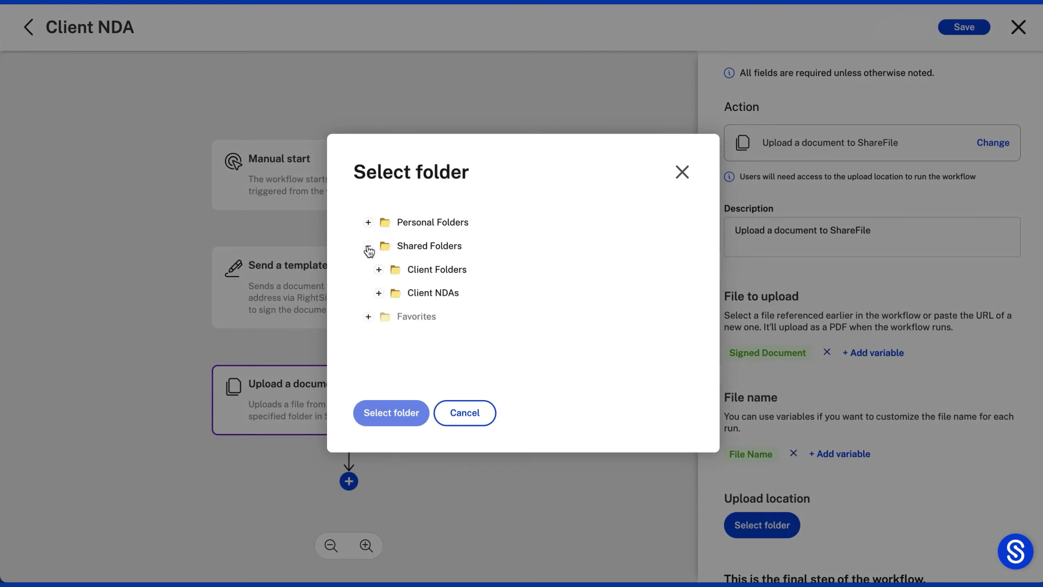
{"action": "left_click", "coordinate": [422, 296]}
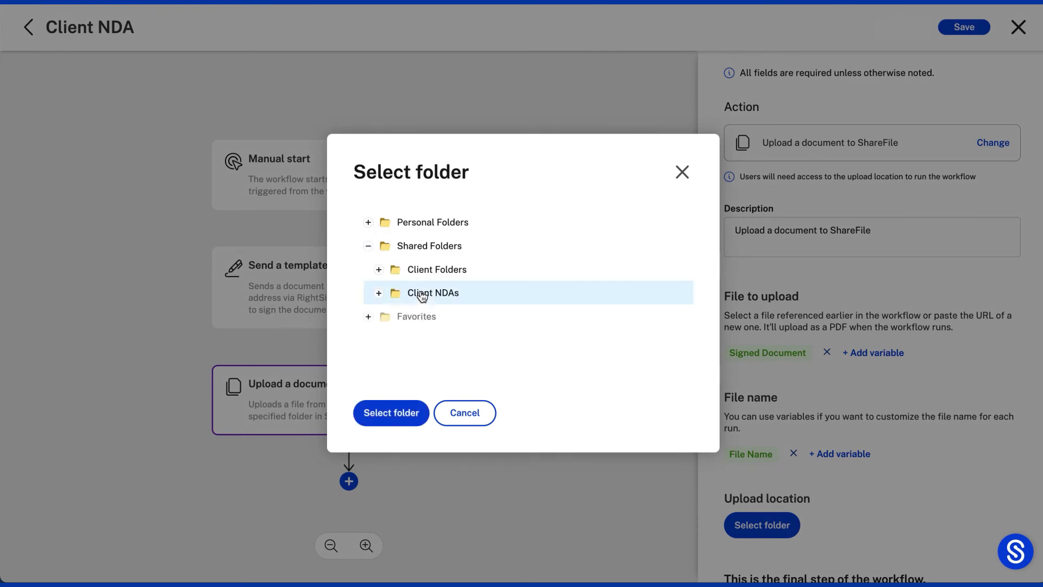
{"action": "left_click", "coordinate": [406, 421]}
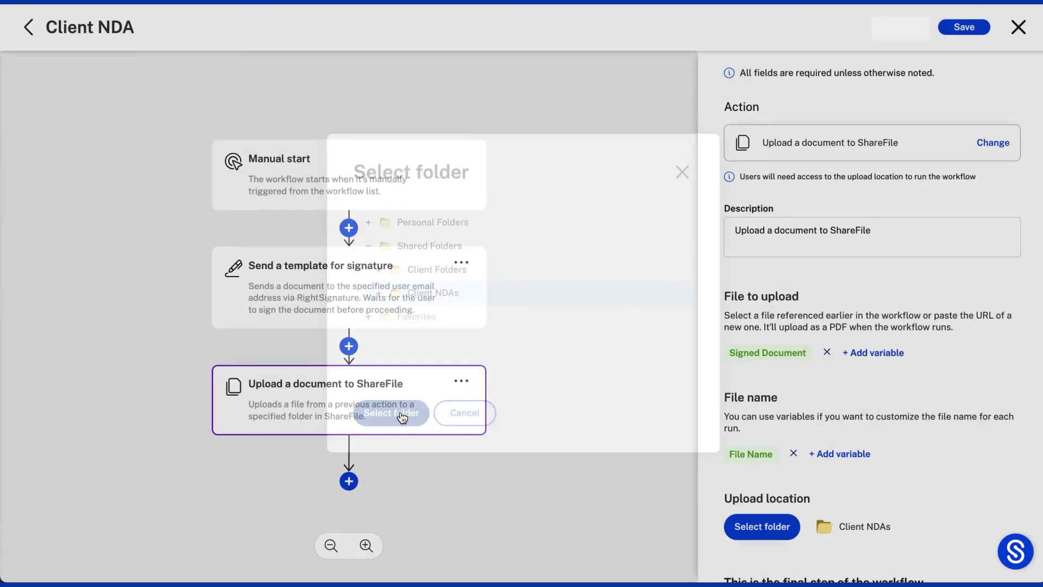
{"action": "scroll", "coordinate": [887, 462], "scroll_direction": "down", "scroll_amount": 1}
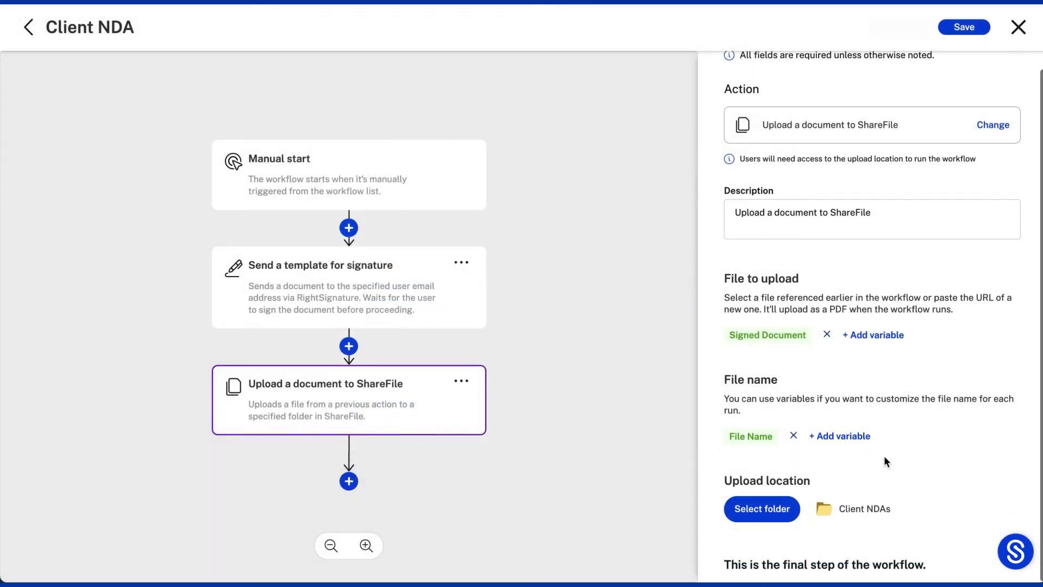
{"action": "left_click", "coordinate": [968, 29]}
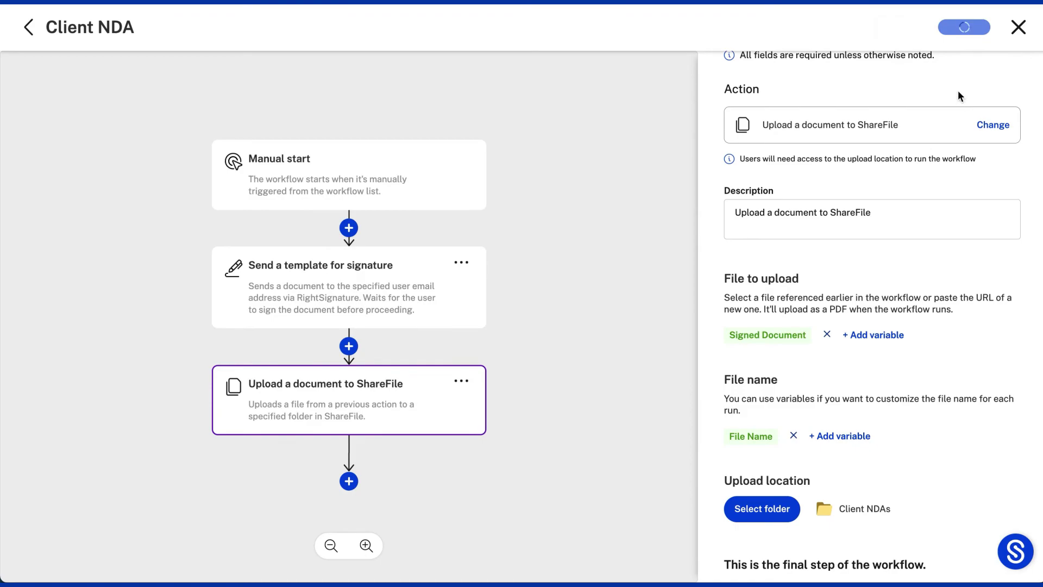
Close the editor and switch the Client NDA workflow to Active.
{"action": "left_click", "coordinate": [1017, 33]}
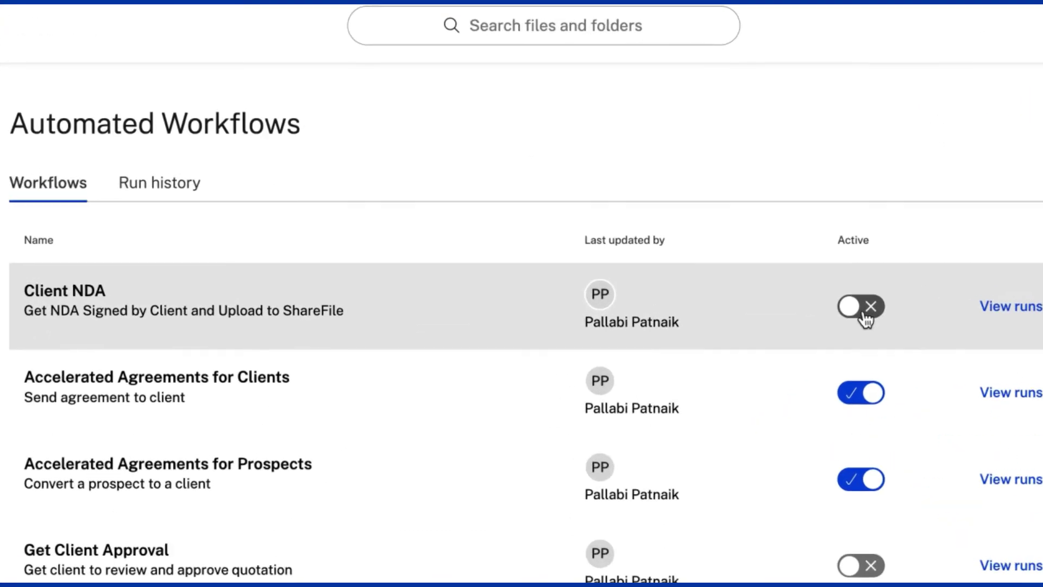
{"action": "left_click", "coordinate": [863, 314]}
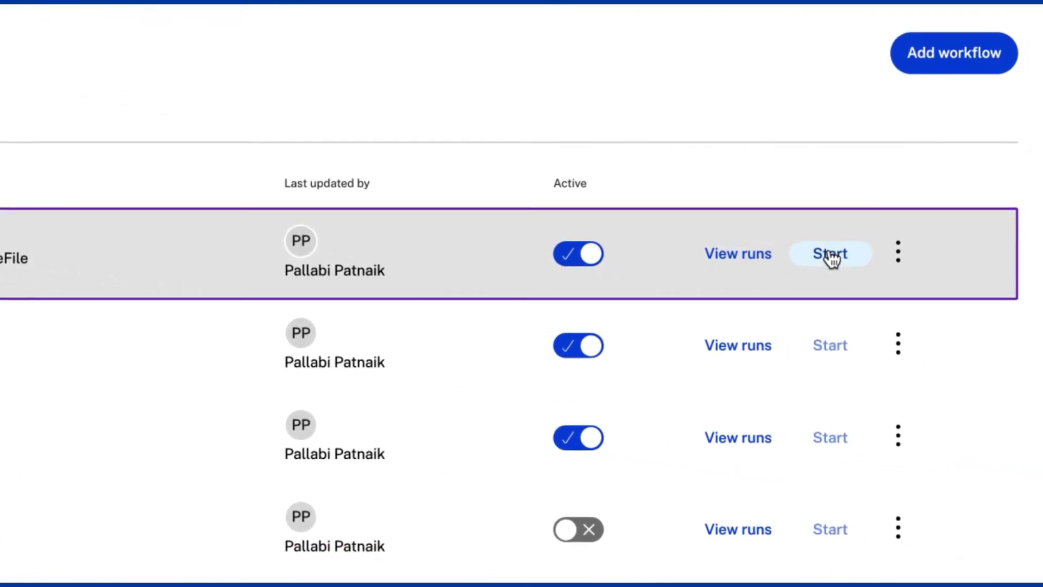
Start a Client NDA run with the client's e-mail address and a file name for the signed NDA.
{"action": "left_click", "coordinate": [831, 254]}
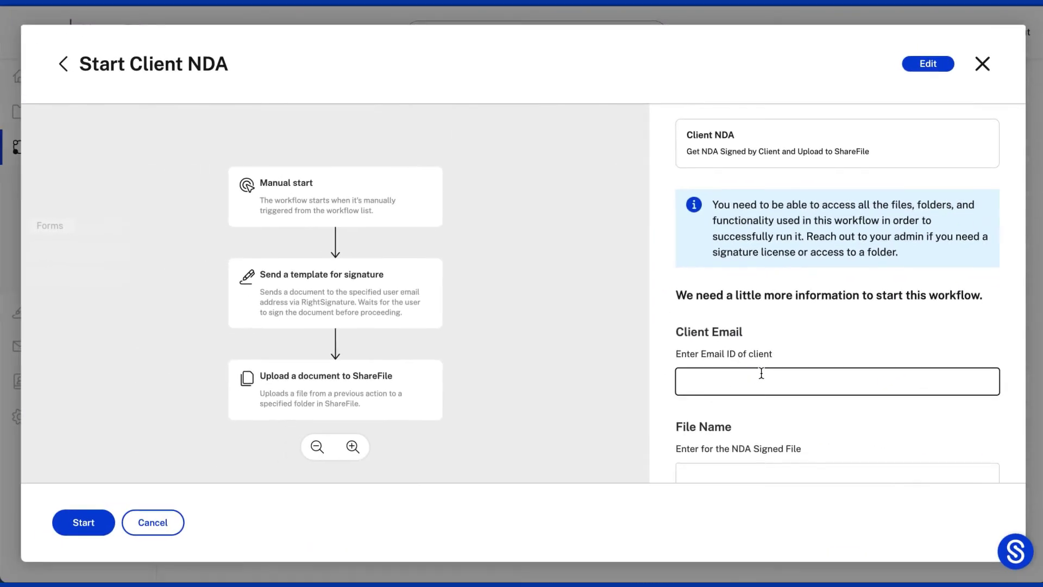
{"action": "left_click", "coordinate": [761, 372]}
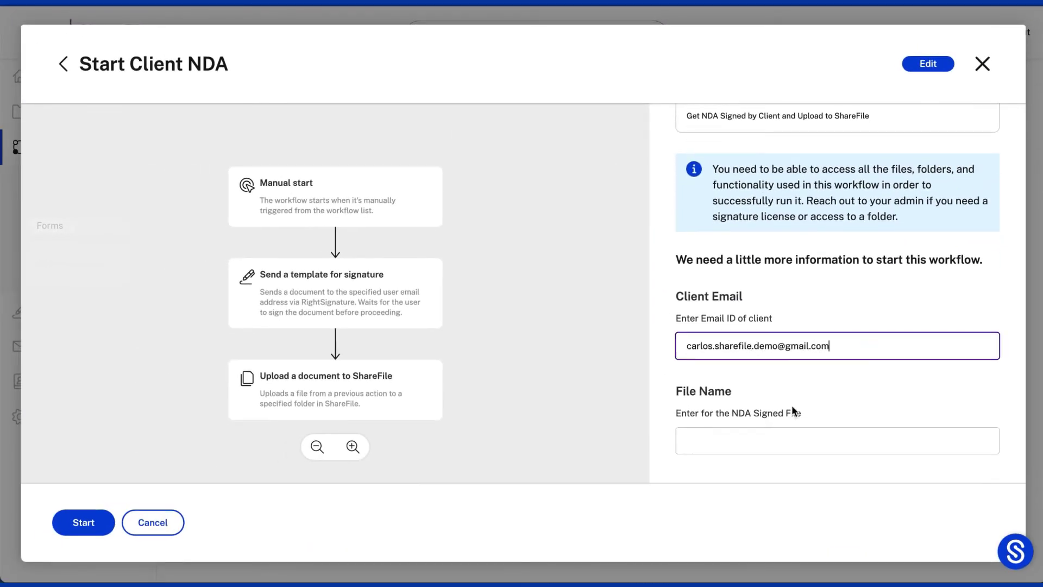
{"action": "left_click", "coordinate": [766, 442]}
{"action": "type", "text": "Carlos NDA"}
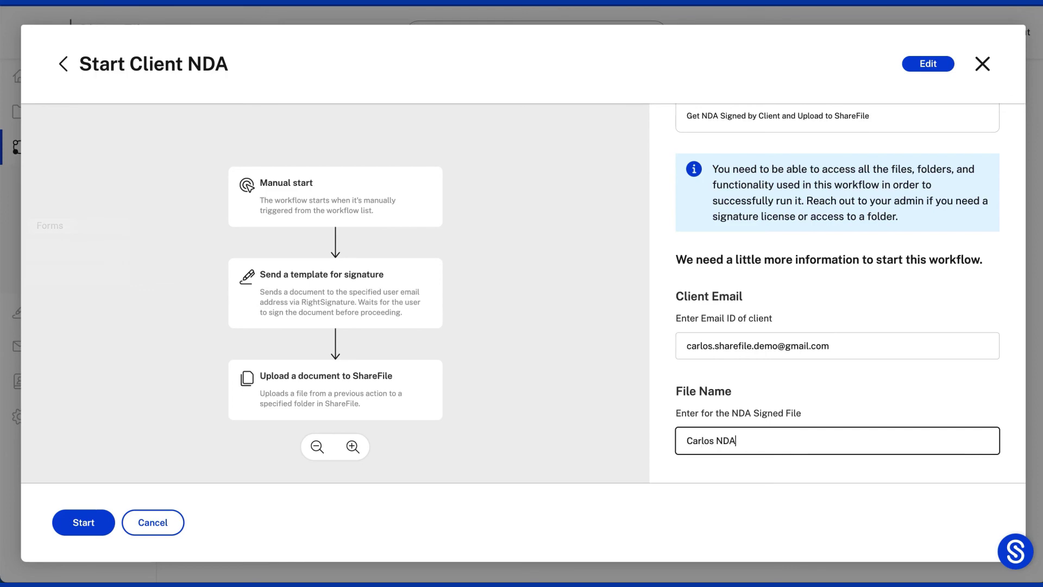
{"action": "left_click", "coordinate": [86, 525]}
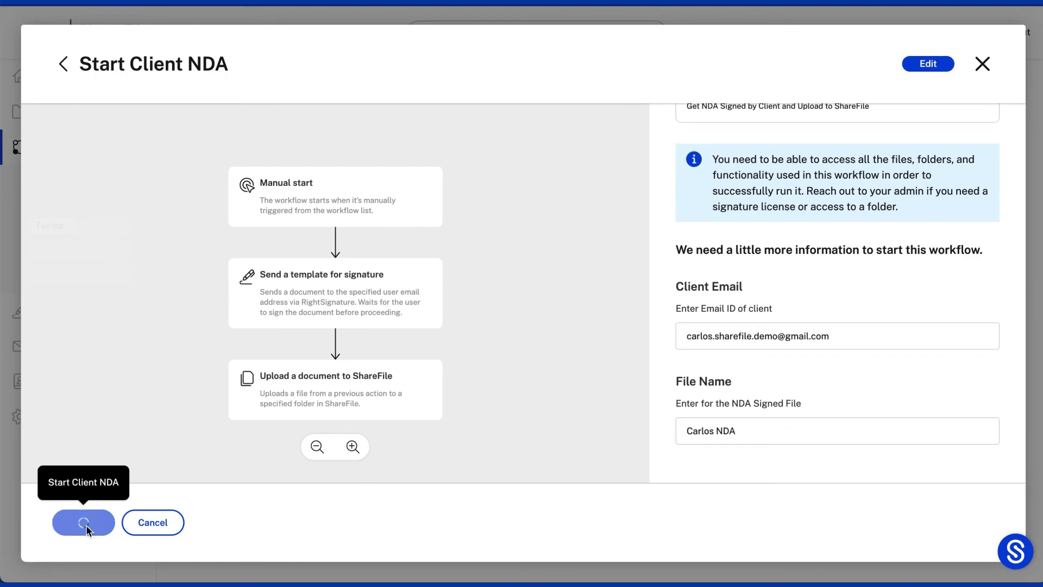